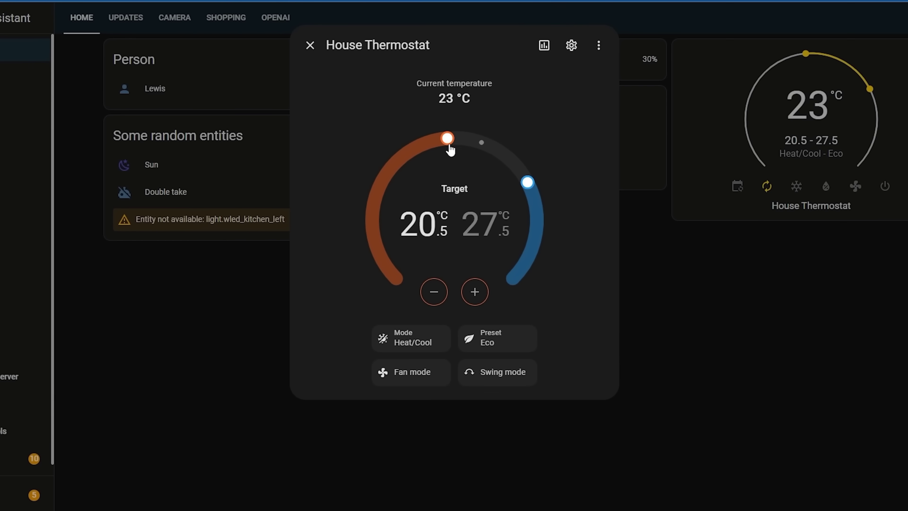
- Adjust the House Thermostat to a 24.0 °C low and 24.5 °C high target, then show its tile features
{"action": "left_click_drag", "start_coordinate": [448, 140], "coordinate": [428, 157]}
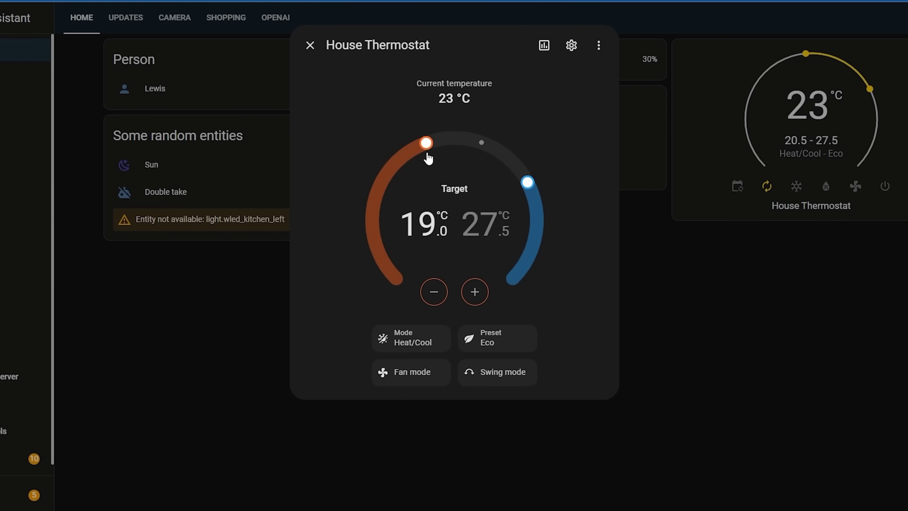
{"action": "left_click_drag", "start_coordinate": [527, 183], "coordinate": [497, 167]}
{"action": "left_click_drag", "start_coordinate": [407, 163], "coordinate": [501, 157]}
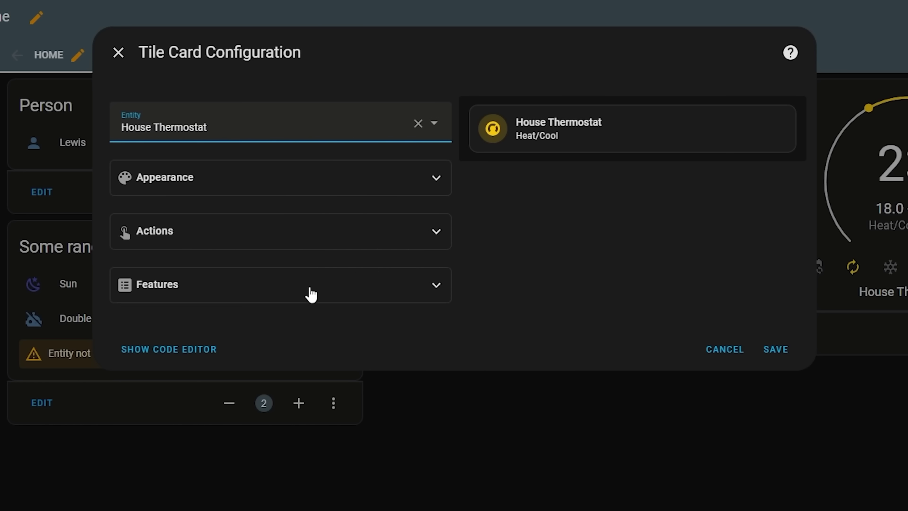
{"action": "left_click", "coordinate": [311, 290]}
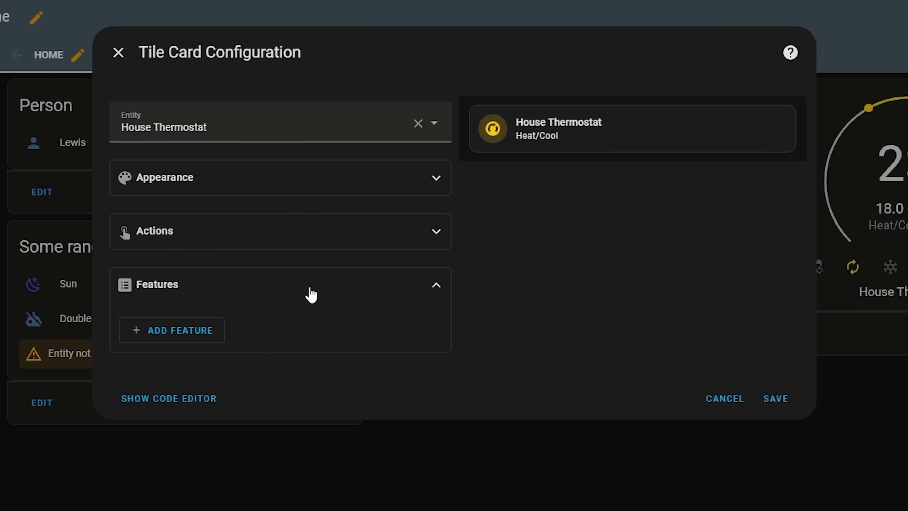
- Add the Climate HVAC modes and Target temperature features to the thermostat tile, testing a temperature raise
{"action": "left_click", "coordinate": [196, 332]}
{"action": "left_click", "coordinate": [195, 366]}
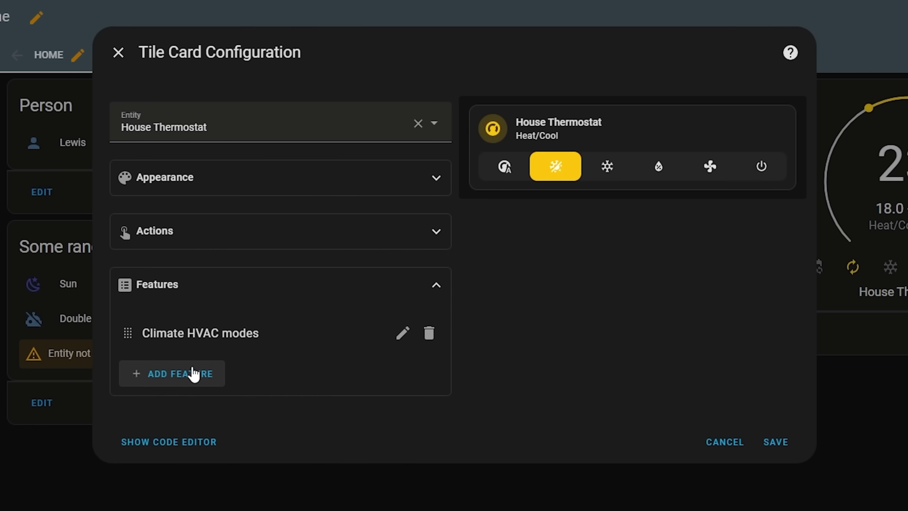
{"action": "left_click", "coordinate": [205, 376]}
{"action": "left_click", "coordinate": [194, 445]}
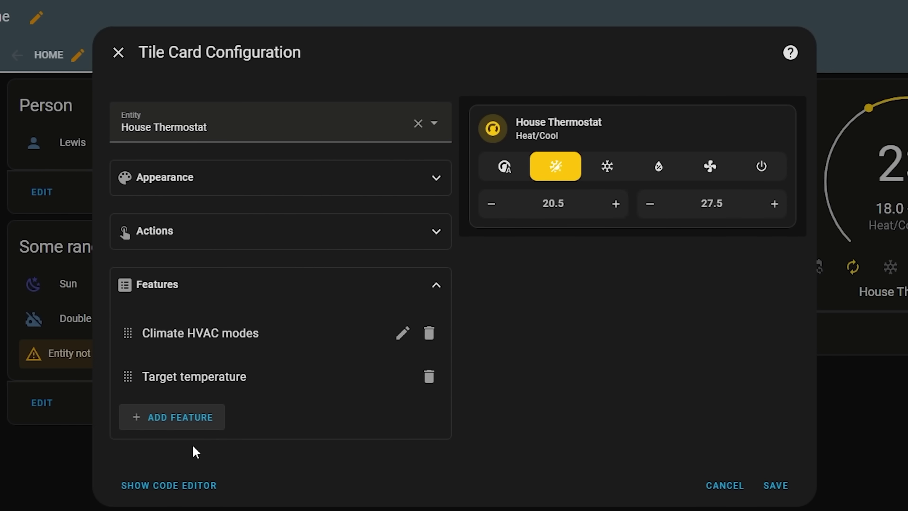
{"action": "left_click", "coordinate": [615, 204]}
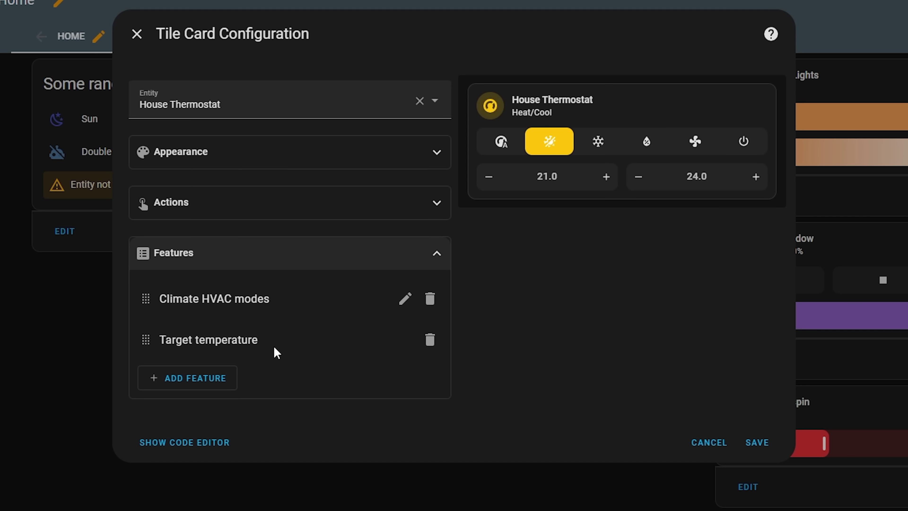
- Add the Climate preset modes feature, check its Home and Eco presets, and show them as icons
{"action": "left_click", "coordinate": [215, 378]}
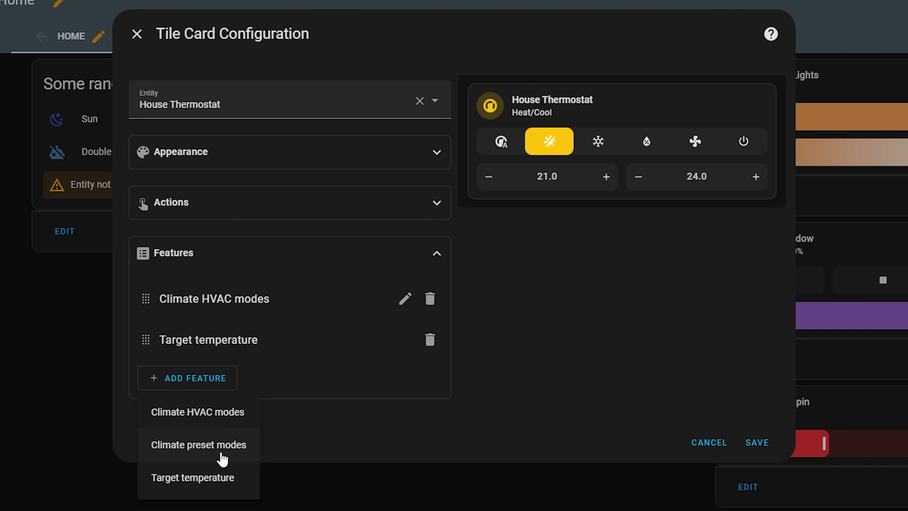
{"action": "left_click", "coordinate": [222, 445]}
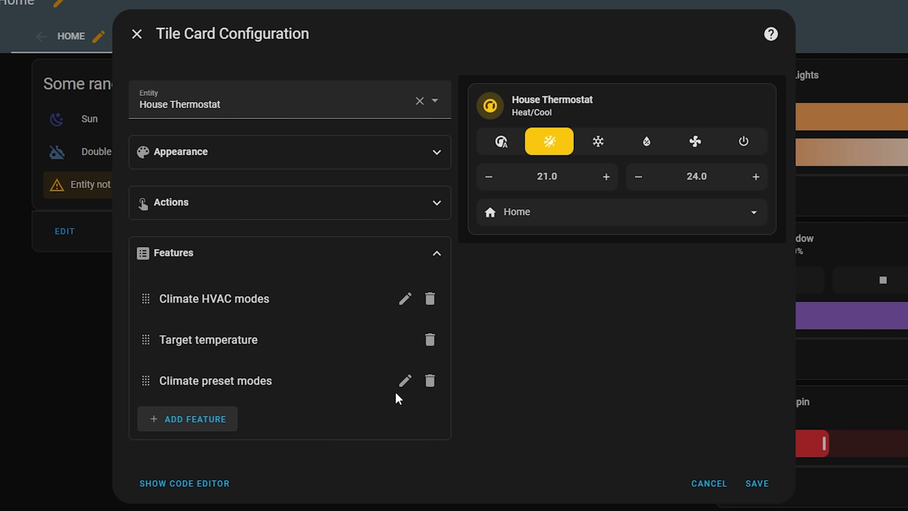
{"action": "left_click", "coordinate": [758, 215]}
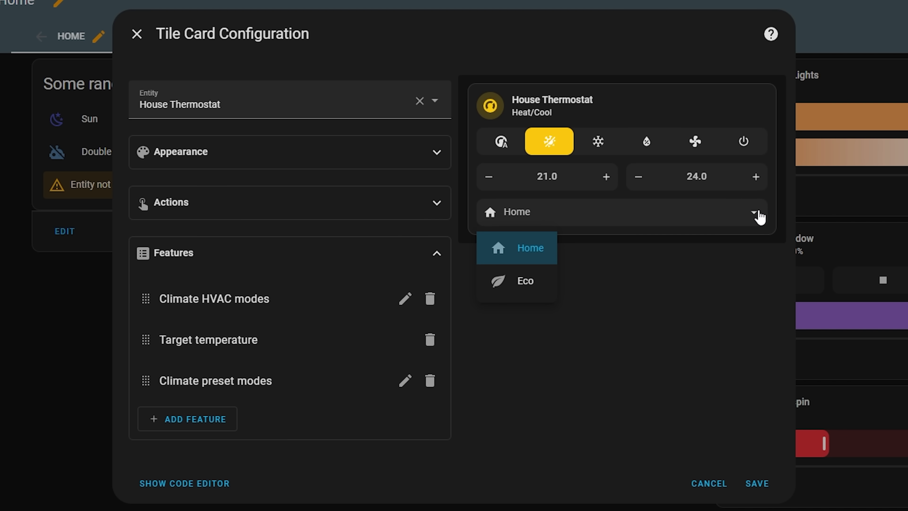
{"action": "left_click", "coordinate": [758, 214]}
{"action": "left_click", "coordinate": [405, 380]}
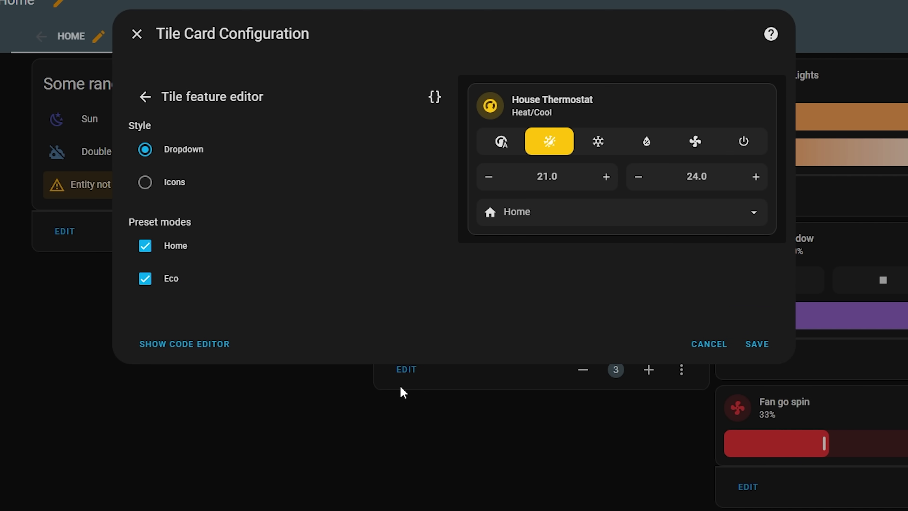
{"action": "left_click", "coordinate": [144, 183]}
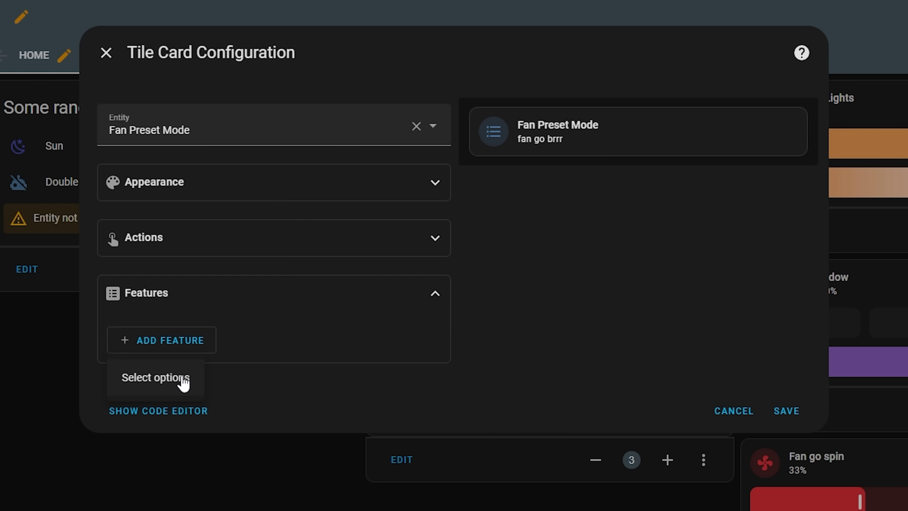
- Add the Select options feature to the Fan Preset Mode tile and set the fan to TURBO!
{"action": "left_click", "coordinate": [184, 379]}
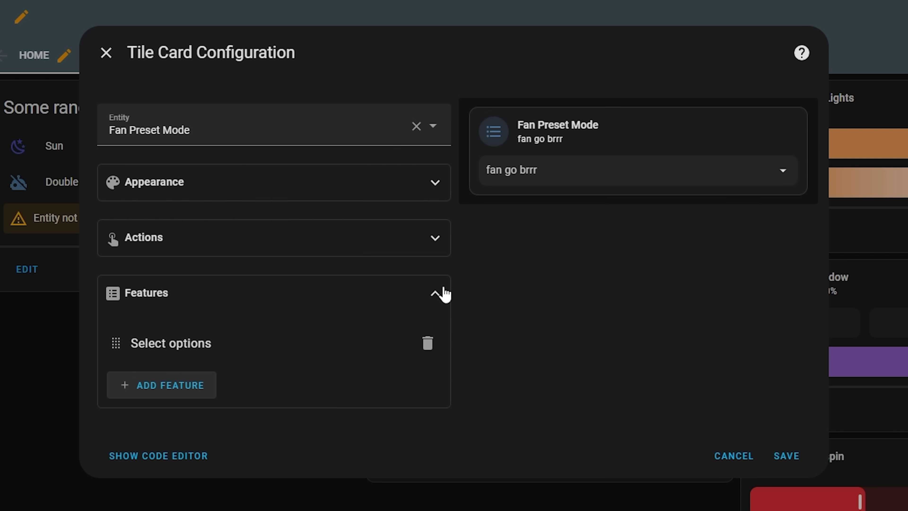
{"action": "left_click", "coordinate": [725, 183]}
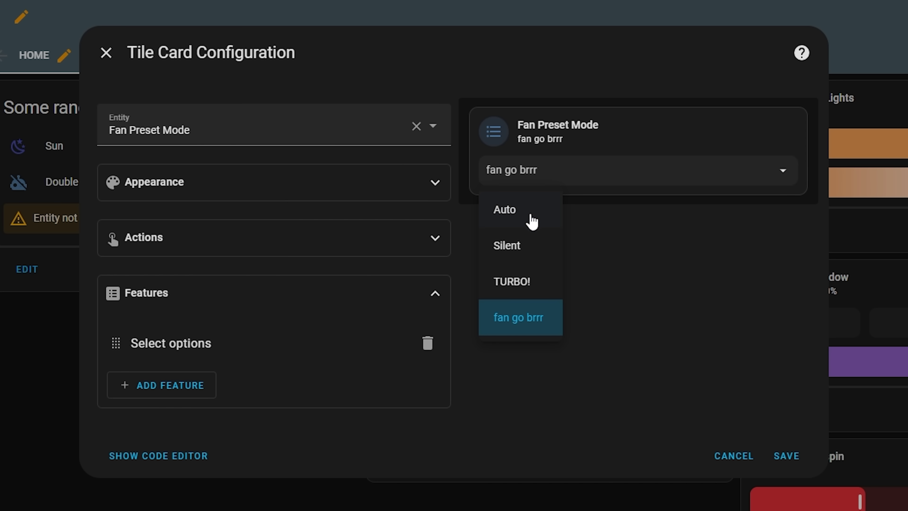
{"action": "left_click", "coordinate": [531, 284]}
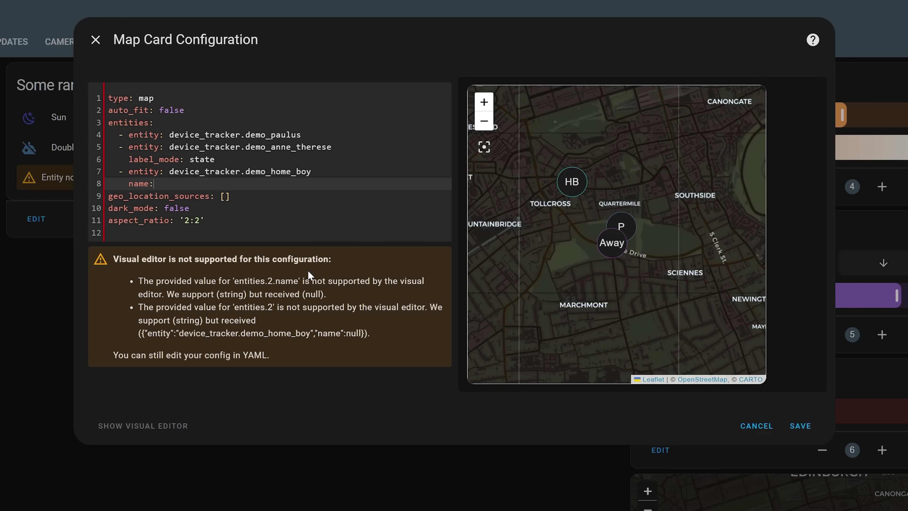
- In the map card YAML, give home_boy the name "Shrek" and begin a label_mode: na line
{"action": "type", "text": "\"Shrek"}
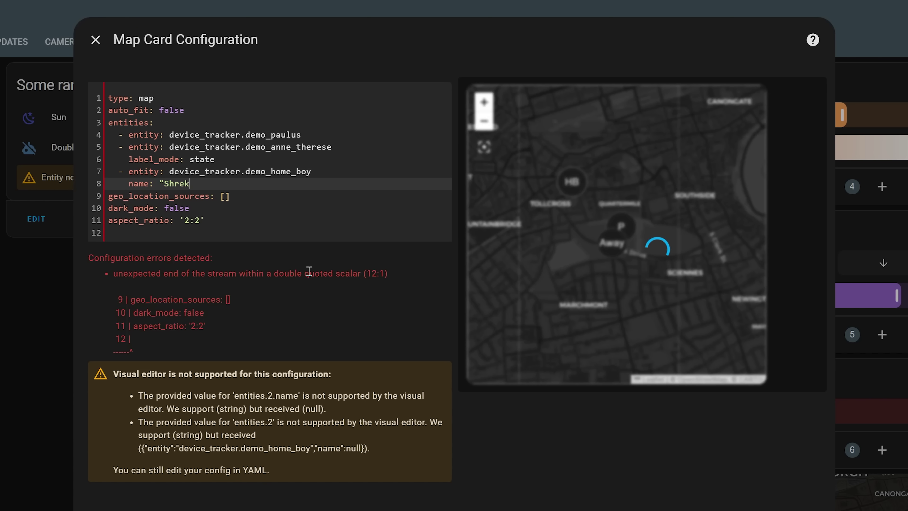
{"action": "type", "text": "\""}
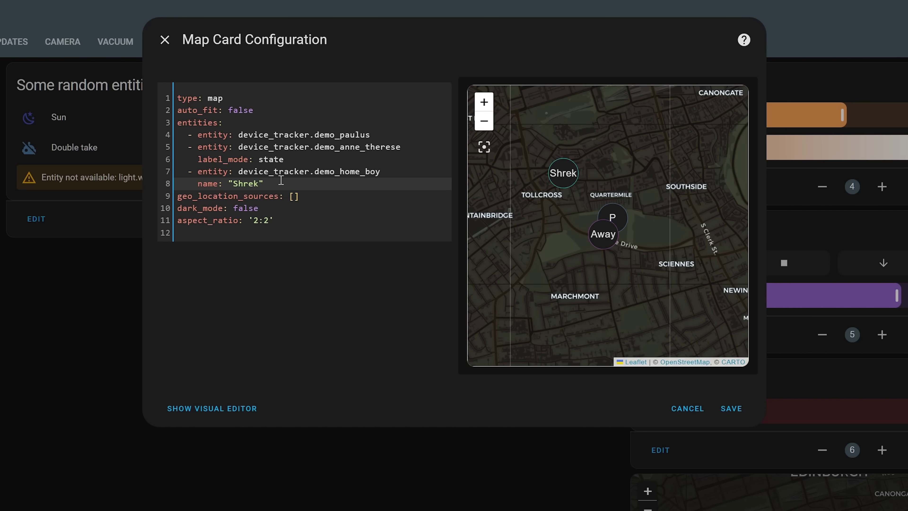
{"action": "key", "text": "Return"}
{"action": "type", "text": "label_mode: "}
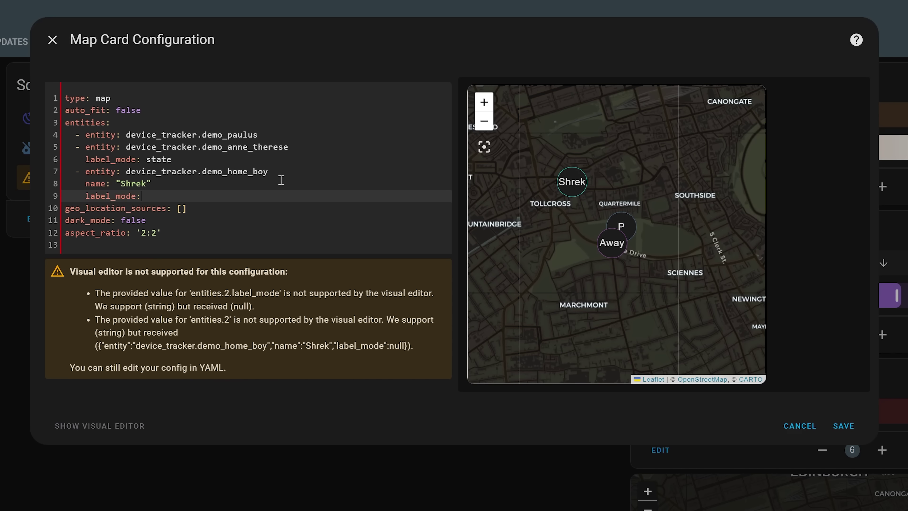
{"action": "type", "text": "s"}
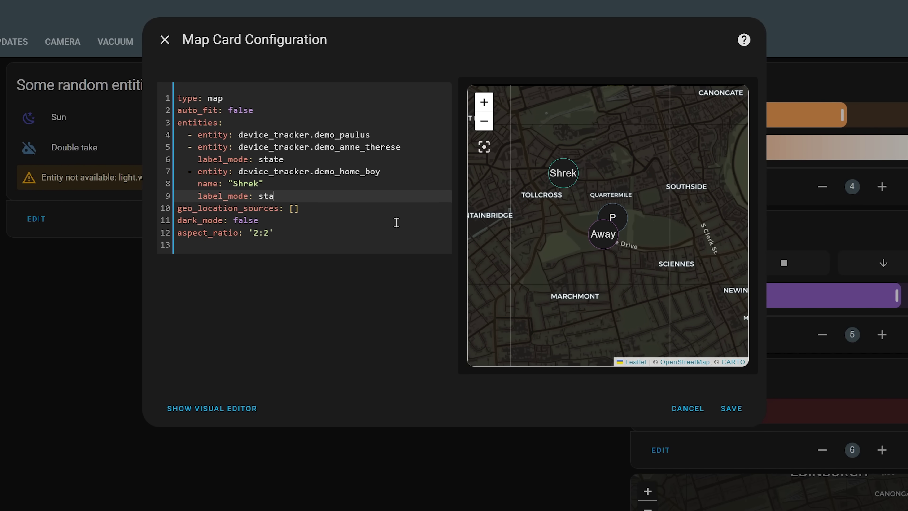
{"action": "key", "text": "BackSpace"}
{"action": "type", "text": "na"}
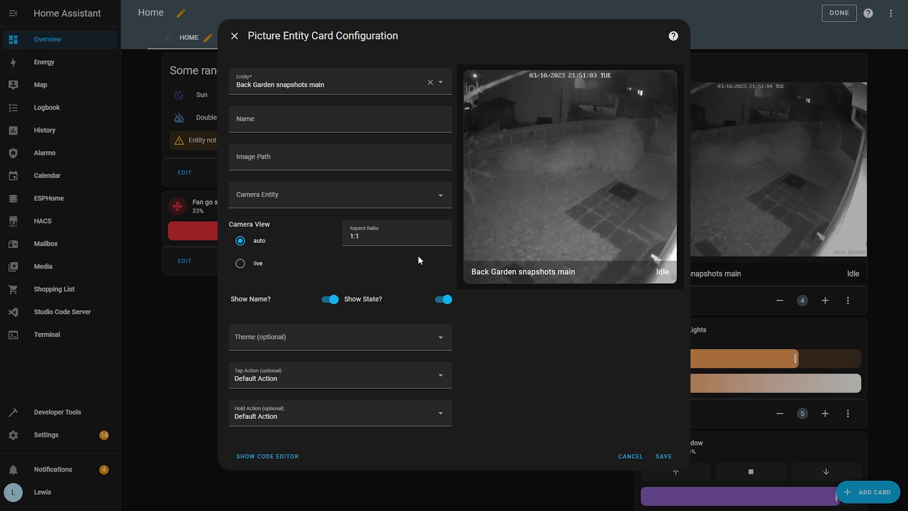
- Set the Back Garden camera card's aspect ratio to 1:4, save it, and view the tall card
{"action": "key", "text": "BackSpace"}
{"action": "type", "text": "4"}
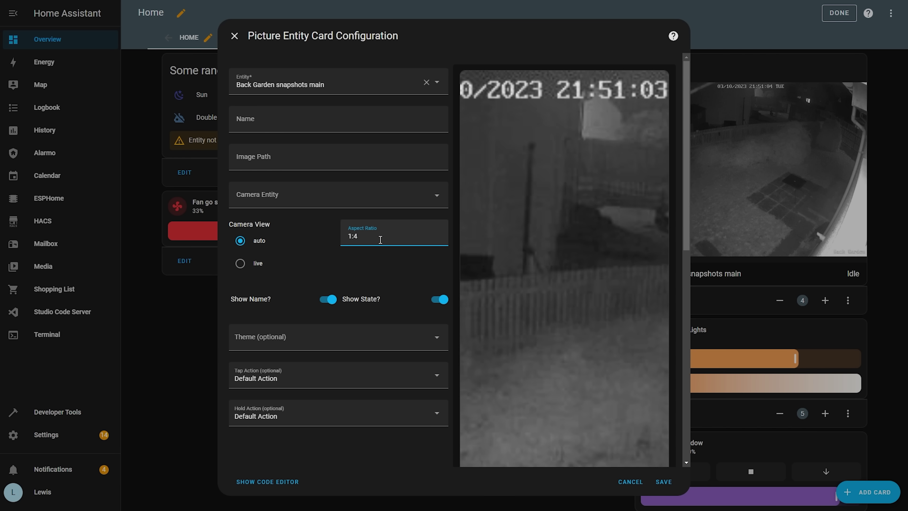
{"action": "scroll", "coordinate": [612, 349], "scroll_direction": "down", "scroll_amount": 10}
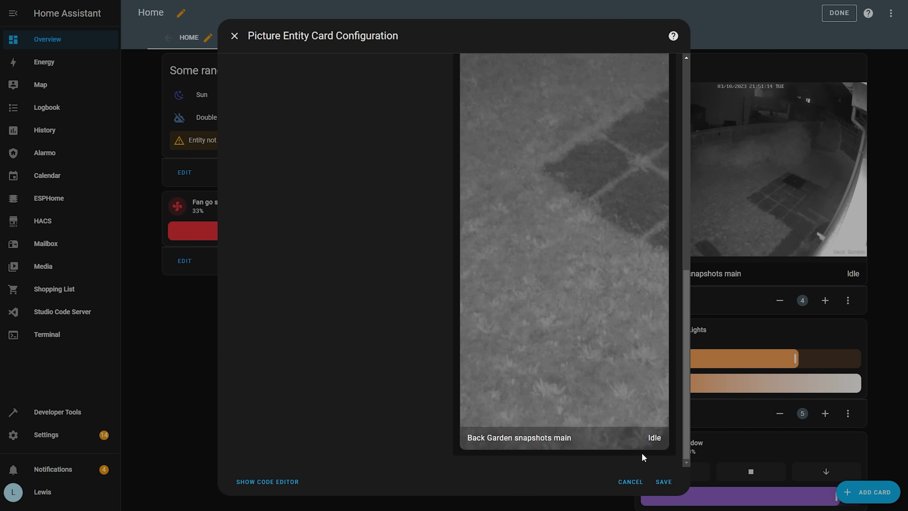
{"action": "left_click", "coordinate": [662, 482]}
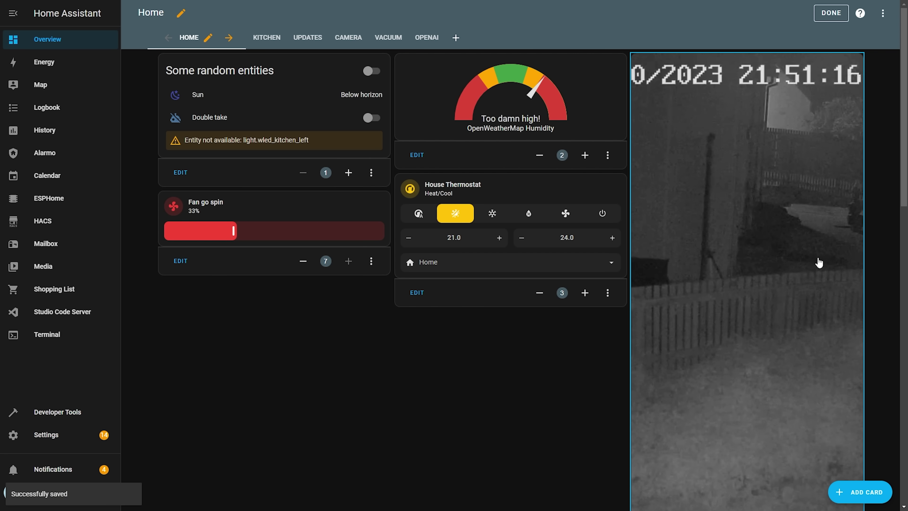
{"action": "scroll", "coordinate": [819, 263], "scroll_direction": "down", "scroll_amount": 20}
{"action": "scroll", "coordinate": [819, 263], "scroll_direction": "up", "scroll_amount": 3}
{"action": "scroll", "coordinate": [819, 263], "scroll_direction": "down", "scroll_amount": 3}
{"action": "scroll", "coordinate": [819, 263], "scroll_direction": "up", "scroll_amount": 15}
{"action": "scroll", "coordinate": [819, 263], "scroll_direction": "down", "scroll_amount": 10}
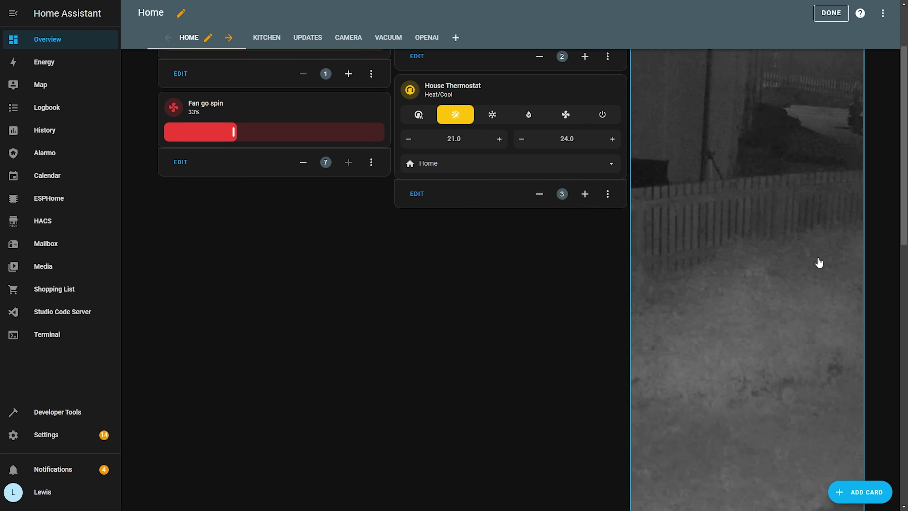
{"action": "scroll", "coordinate": [819, 263], "scroll_direction": "down", "scroll_amount": 3}
- Reopen the camera card's configuration and change its aspect ratio back to 1:1
{"action": "left_click", "coordinate": [648, 295]}
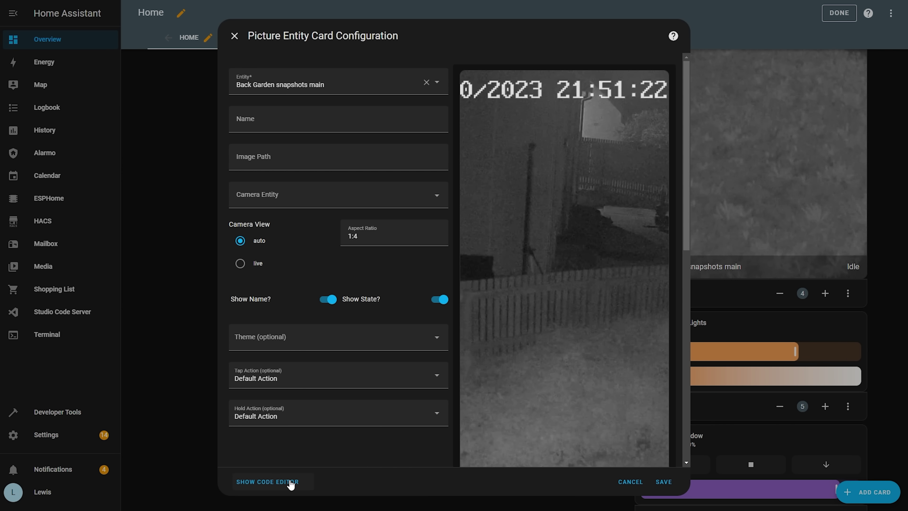
{"action": "left_click", "coordinate": [370, 236]}
{"action": "key", "text": "BackSpace"}
{"action": "type", "text": "1"}
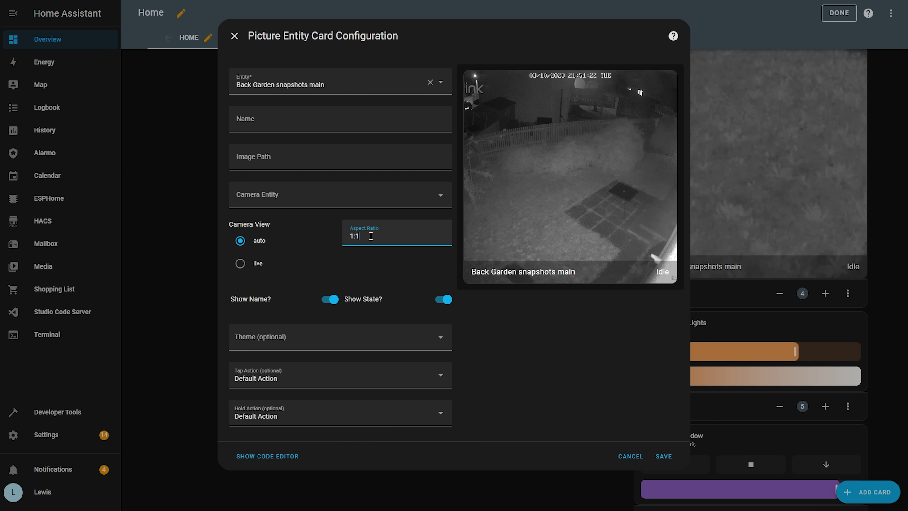
{"action": "left_click", "coordinate": [284, 456]}
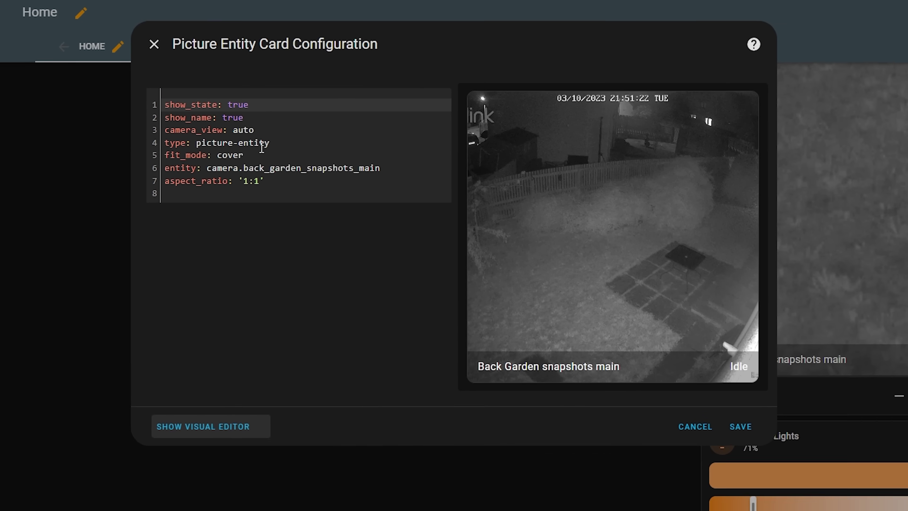
- Change the camera card's fit_mode to contain, then to fill, comparing each in the preview
{"action": "left_click", "coordinate": [309, 117]}
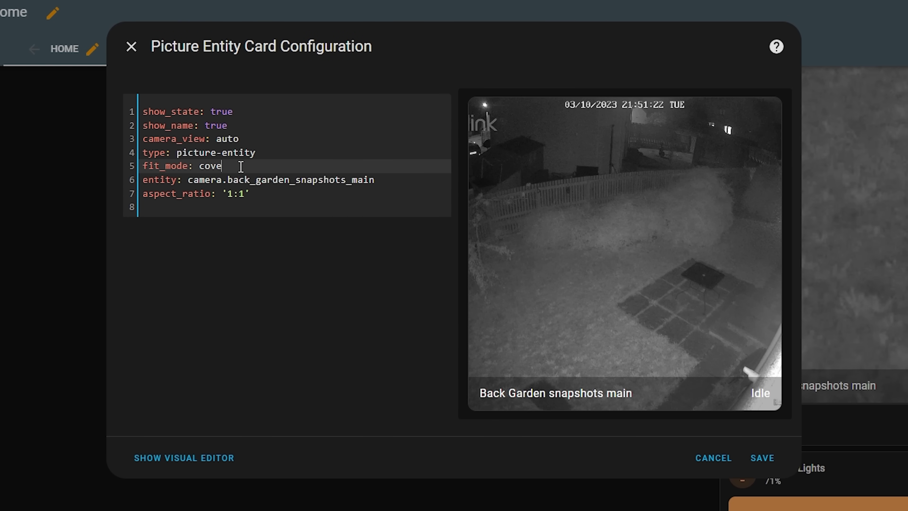
{"action": "type", "text": "contain"}
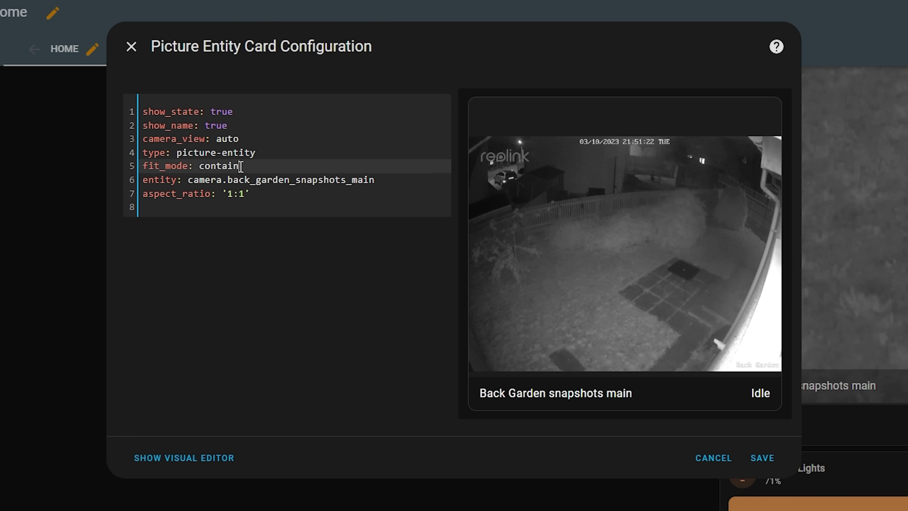
{"action": "key", "text": "BackSpace"}
{"action": "key", "text": "BackSpace"}
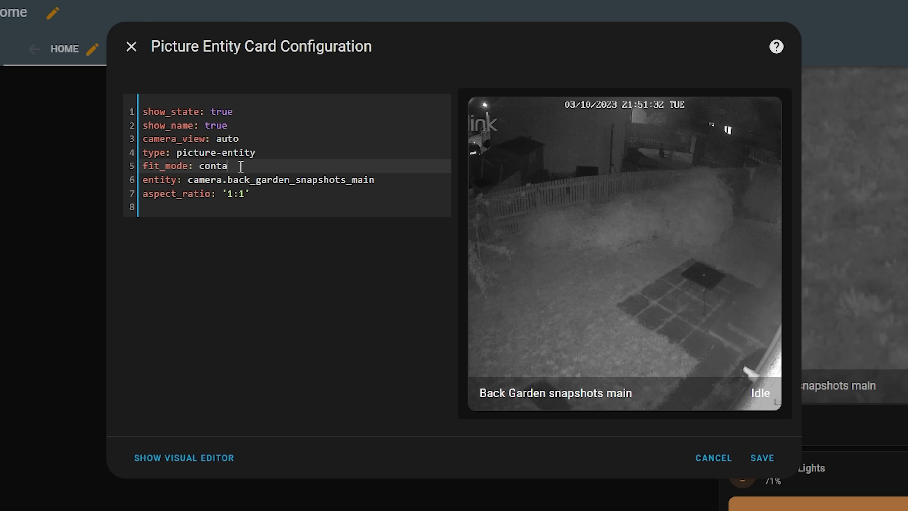
{"action": "type", "text": "fill"}
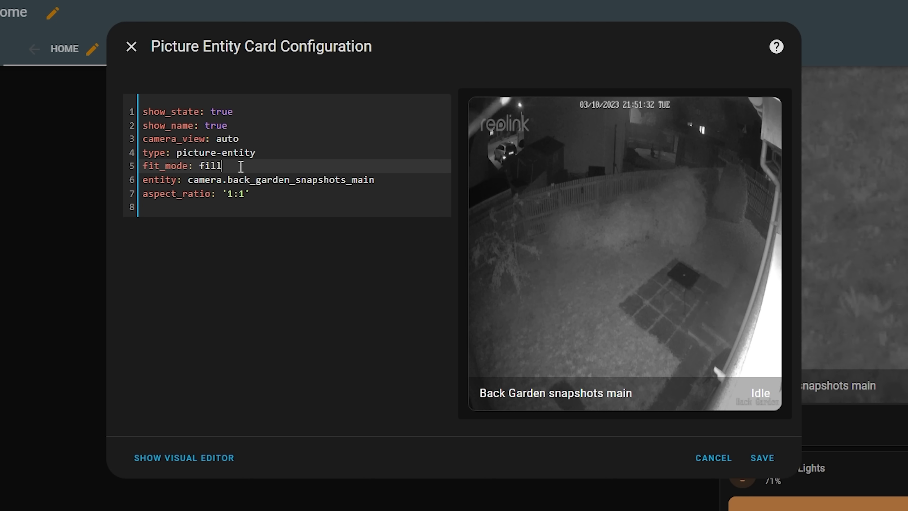
{"action": "key", "text": "BackSpace"}
{"action": "key", "text": "BackSpace"}
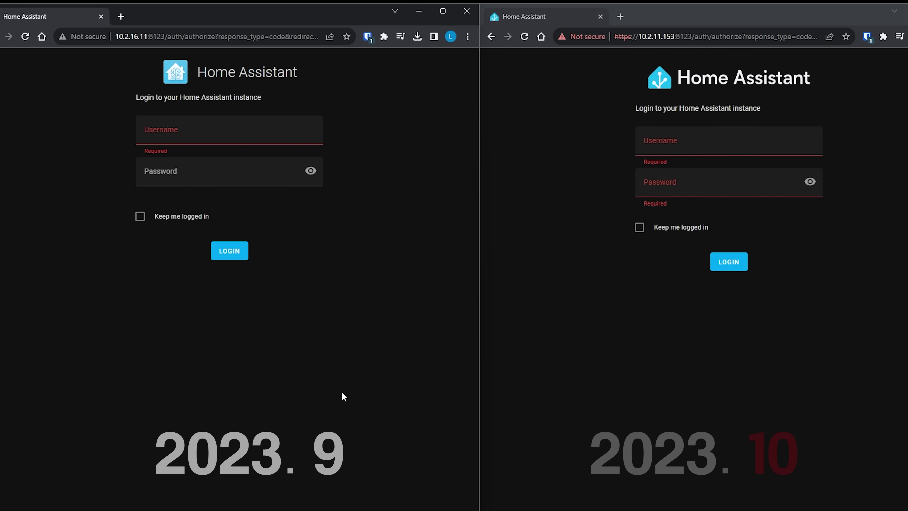
- Reload the 2023.9 login page, then the 2023.10 login page, twice each, to compare them
{"action": "left_click", "coordinate": [25, 36]}
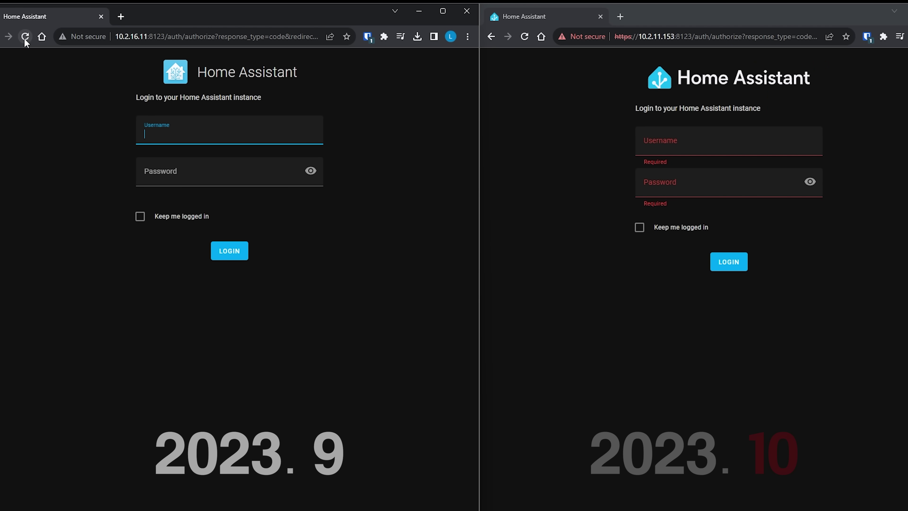
{"action": "left_click", "coordinate": [25, 36]}
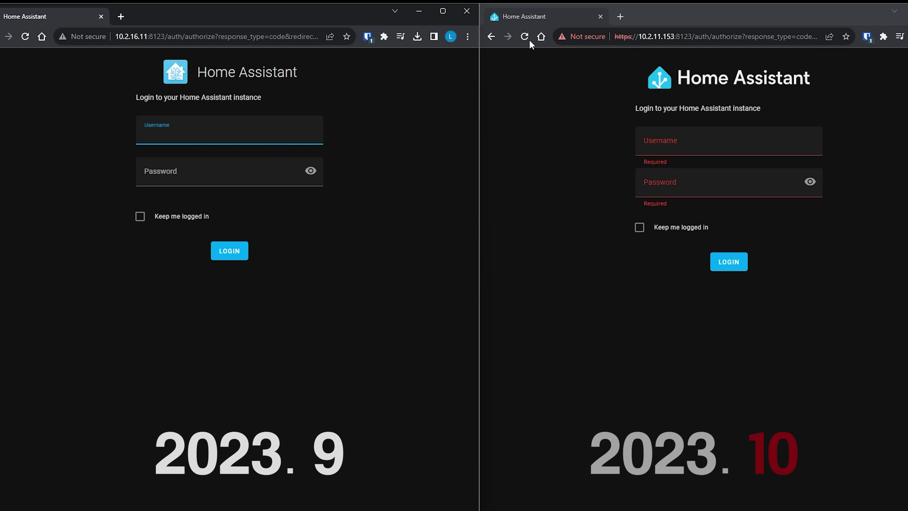
{"action": "left_click", "coordinate": [525, 36]}
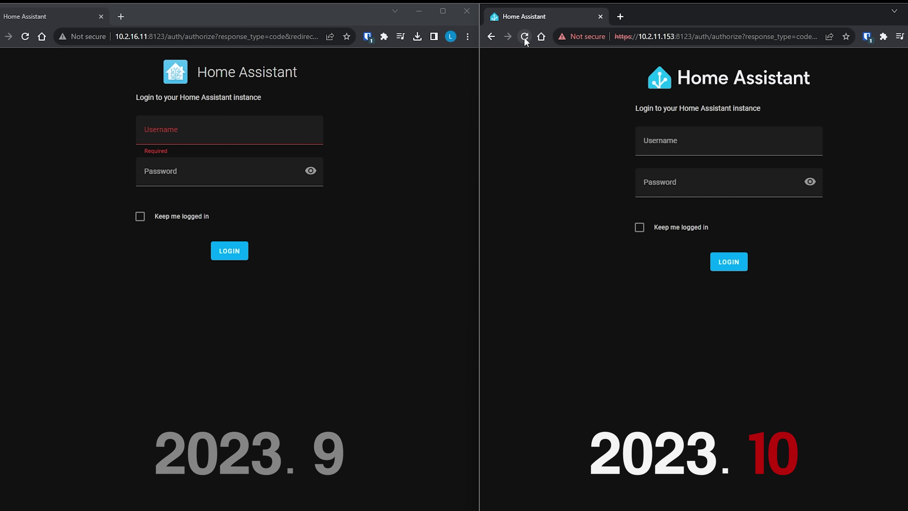
{"action": "key", "text": "F5"}
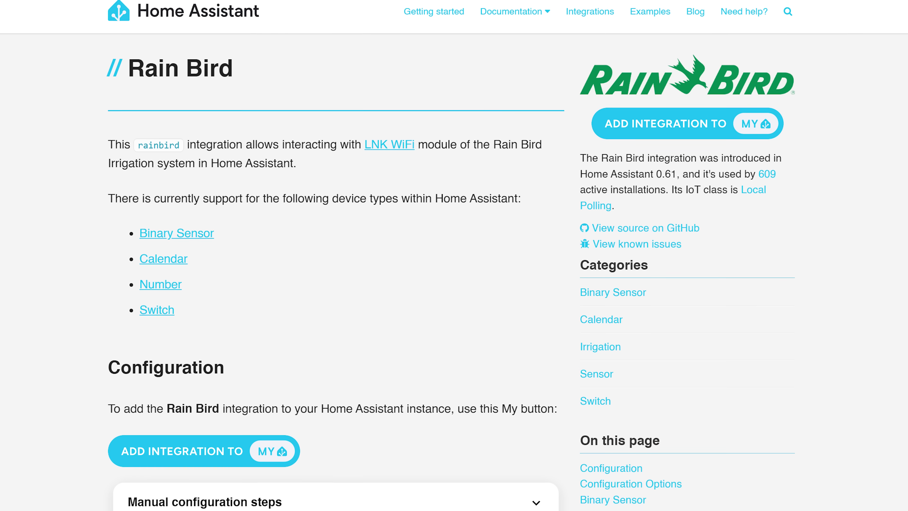
{"action": "scroll", "coordinate": [454, 255], "scroll_direction": "down", "scroll_amount": 20}
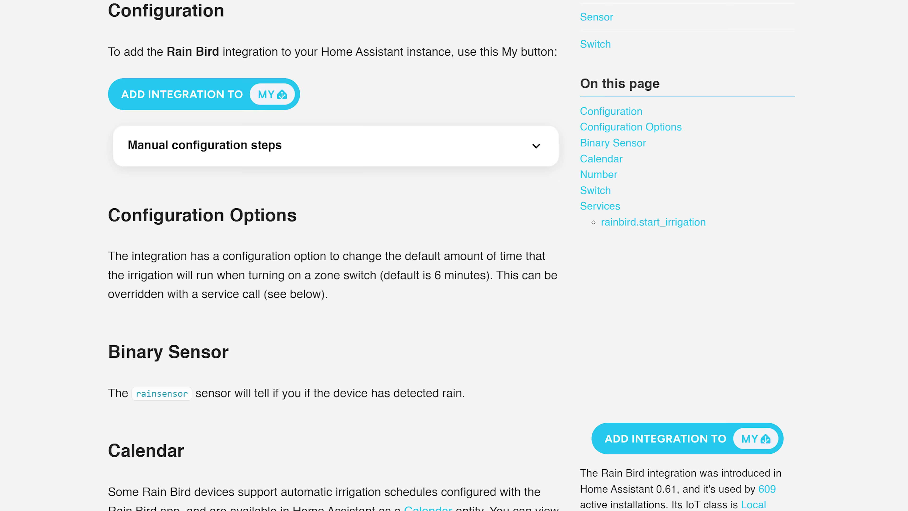